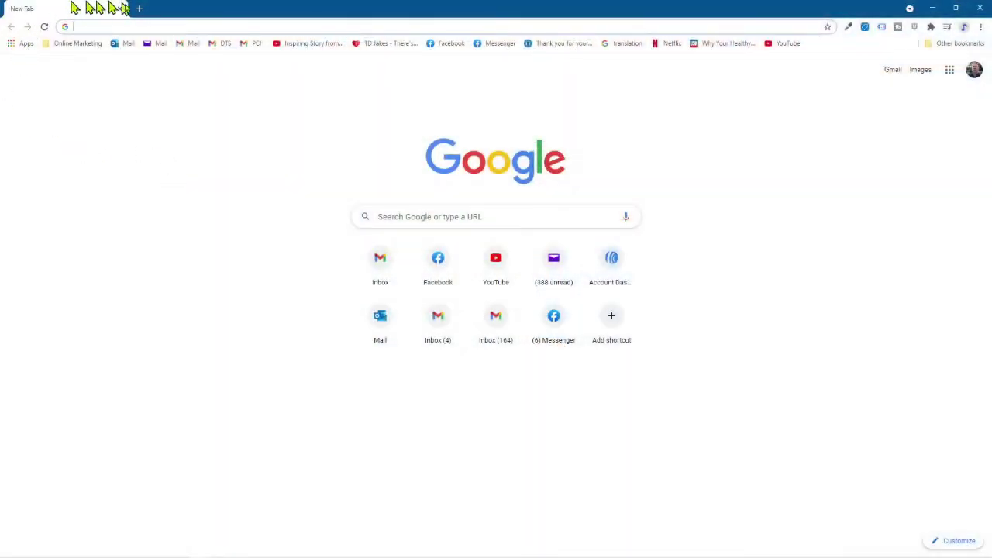
Search Google for "google postmaster tools"
{"action": "left_click", "coordinate": [444, 220]}
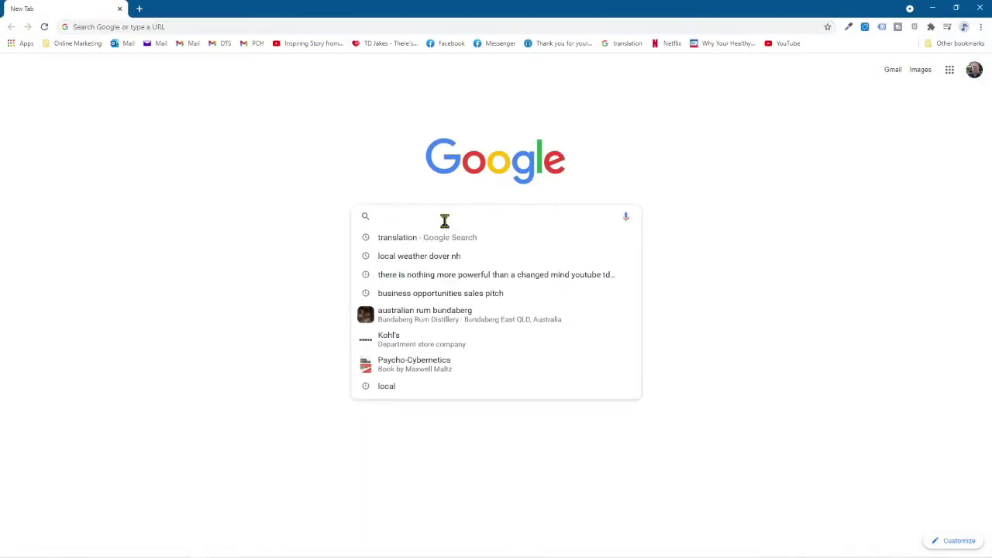
{"action": "type", "text": "google "}
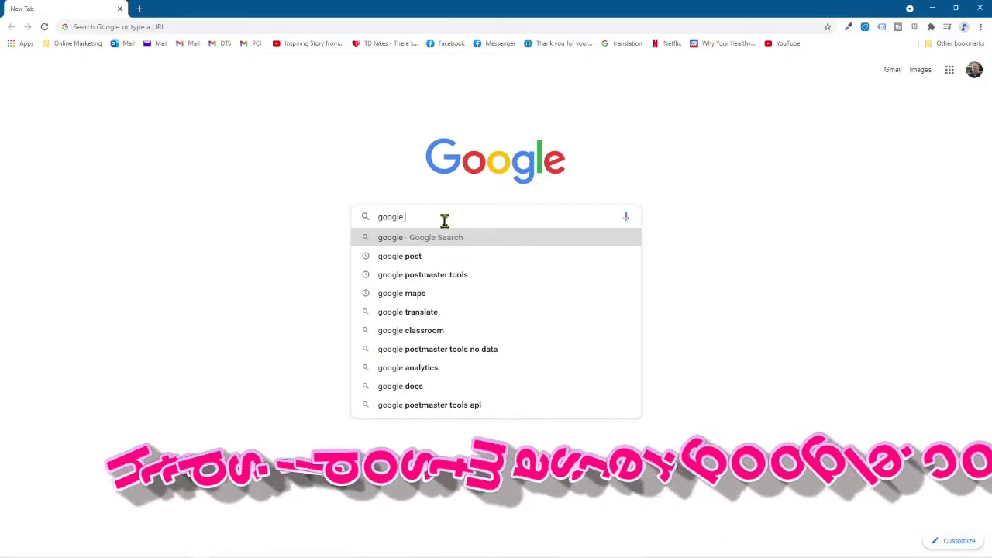
{"action": "type", "text": "po"}
{"action": "key", "text": "Down"}
{"action": "key", "text": "Down"}
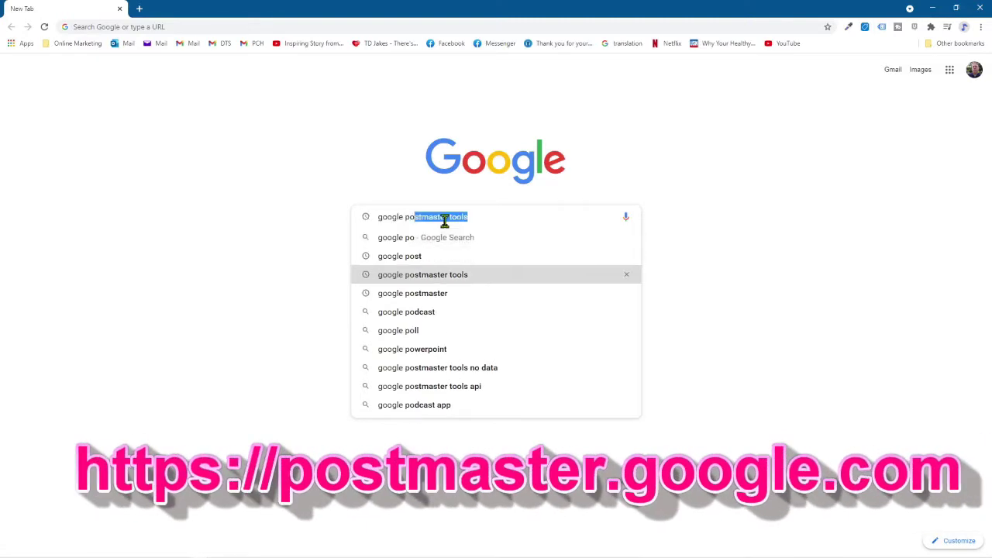
{"action": "key", "text": "Return"}
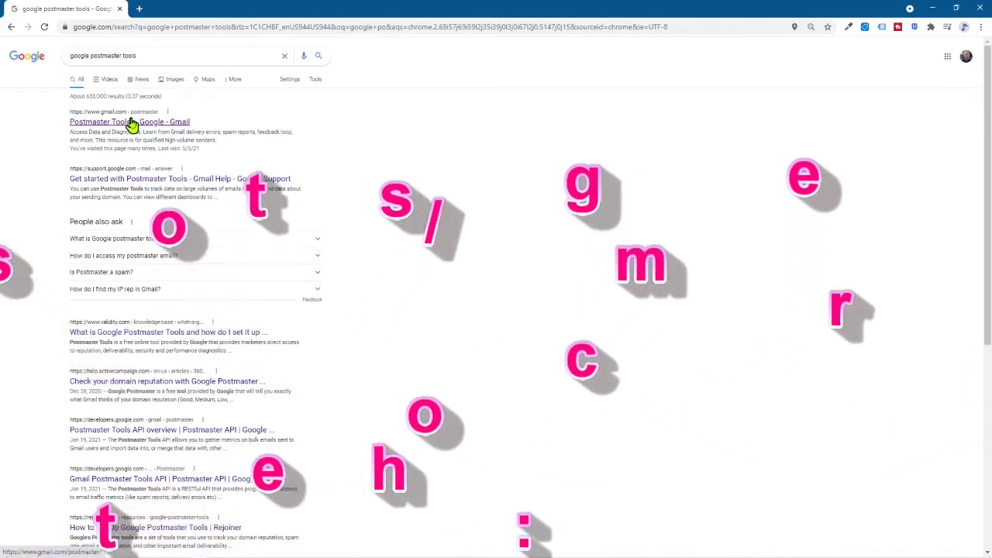
Get started with Postmaster Tools from its Gmail search result and open the directiontosuccess.com dashboard
{"action": "left_click", "coordinate": [131, 124]}
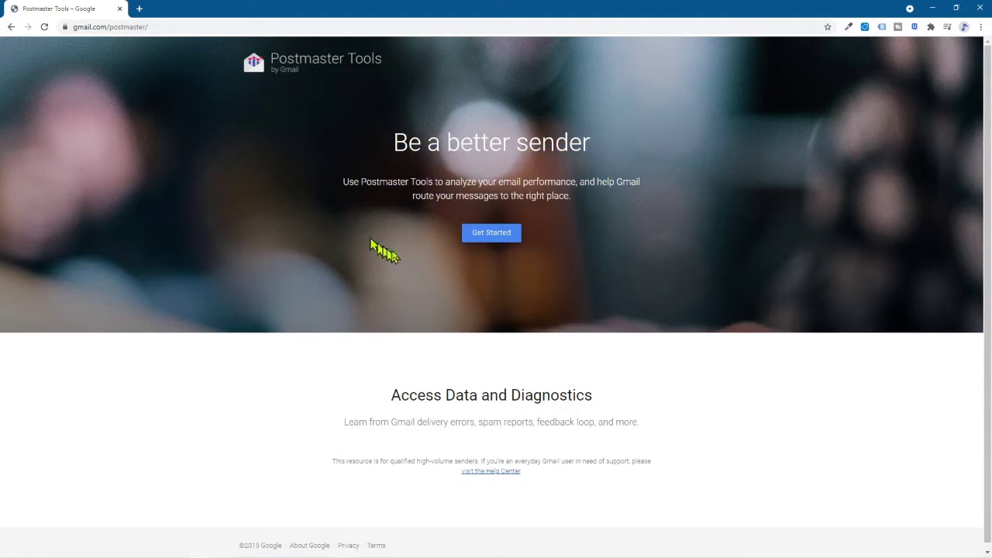
{"action": "left_click", "coordinate": [493, 237]}
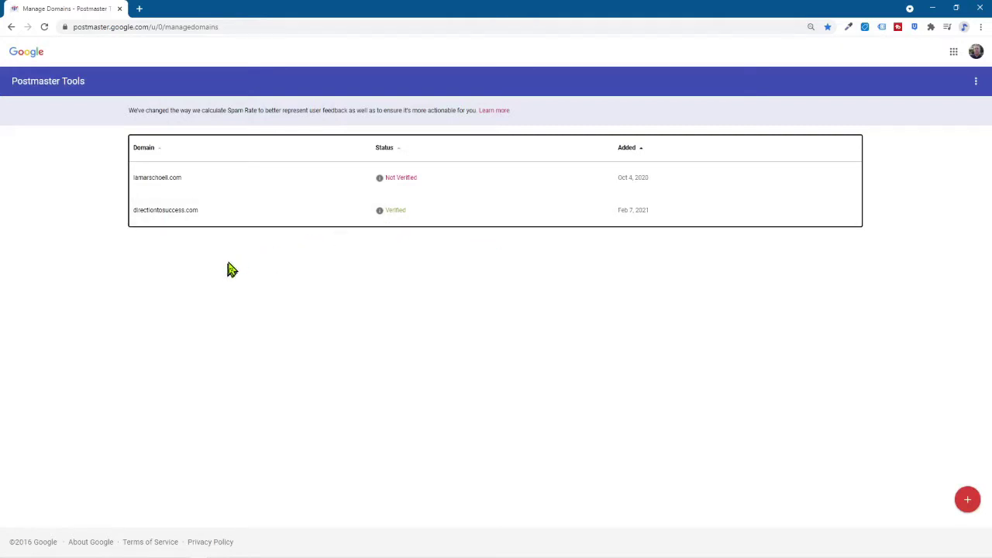
{"action": "key", "text": "ctrl+plus"}
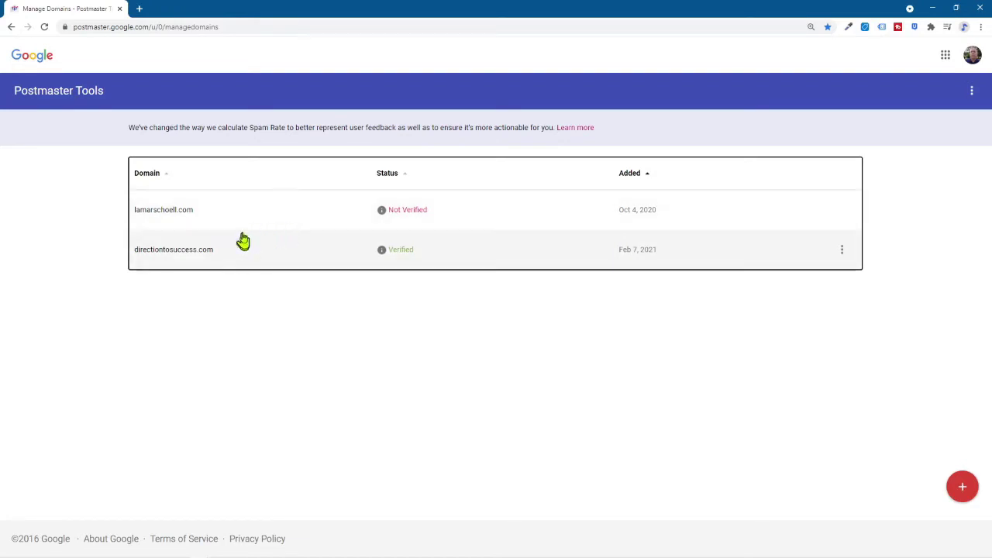
{"action": "key", "text": "ctrl+minus"}
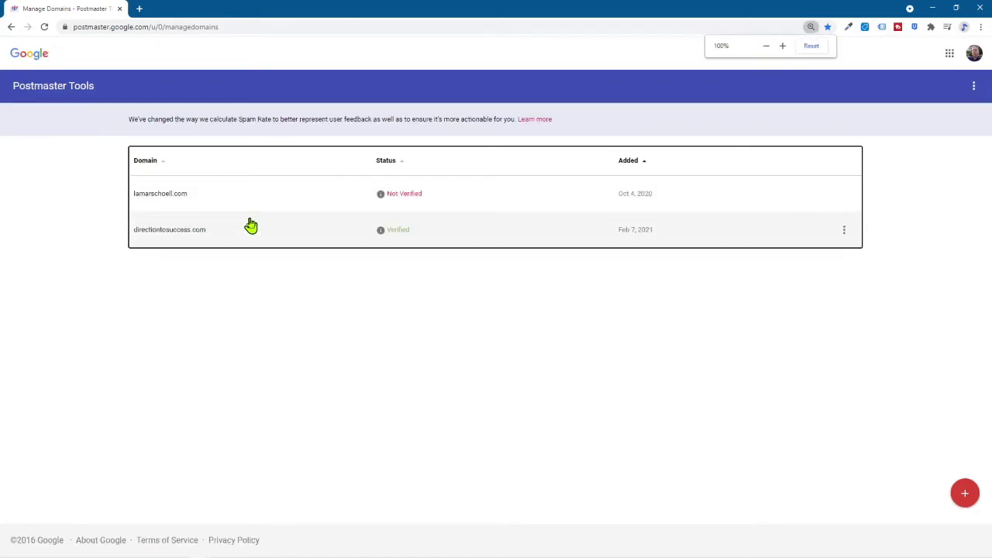
{"action": "left_click", "coordinate": [174, 233]}
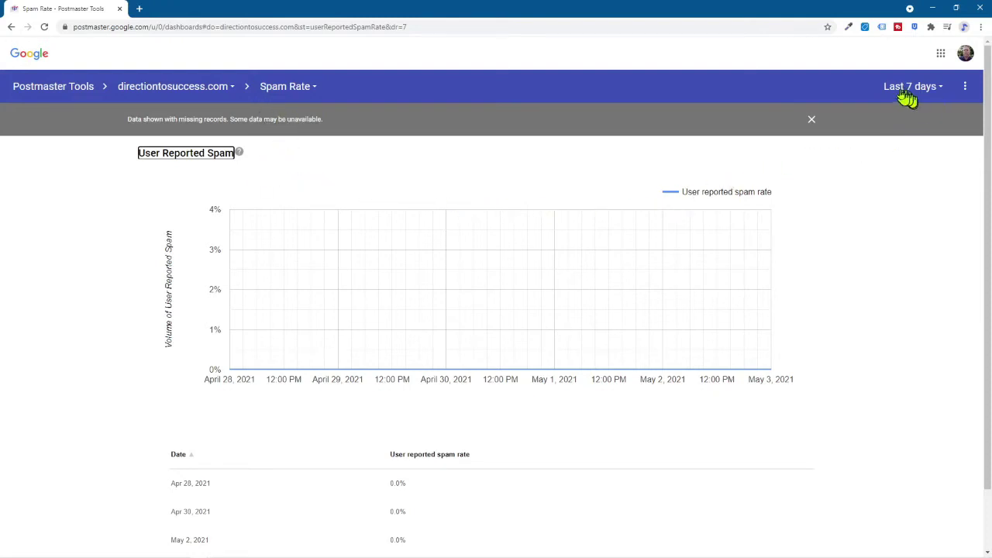
Set the Spam Rate report to the last 120 days and review its chart and daily rates
{"action": "left_click", "coordinate": [943, 90]}
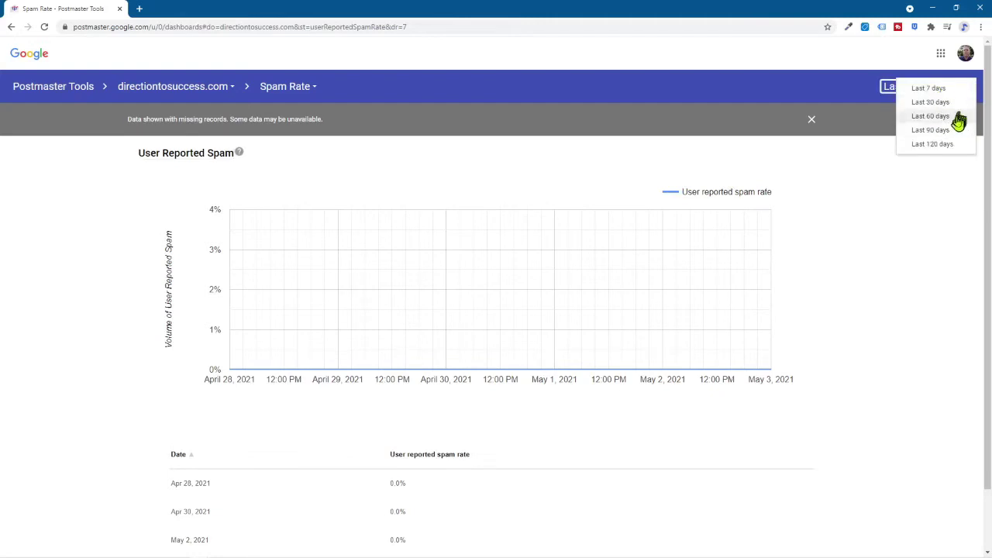
{"action": "left_click", "coordinate": [946, 144]}
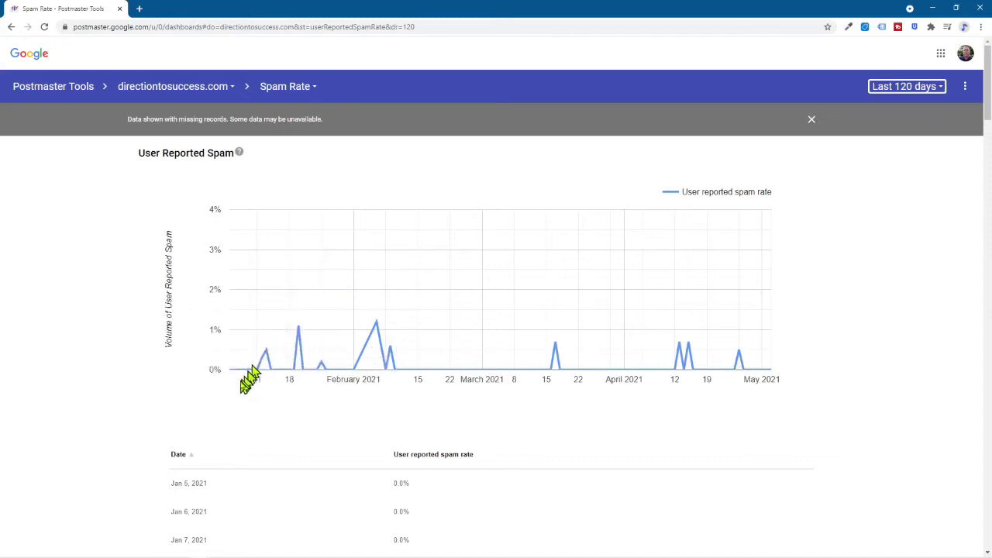
{"action": "mouse_move", "coordinate": [268, 360]}
{"action": "scroll", "coordinate": [532, 399], "scroll_direction": "down", "scroll_amount": 1}
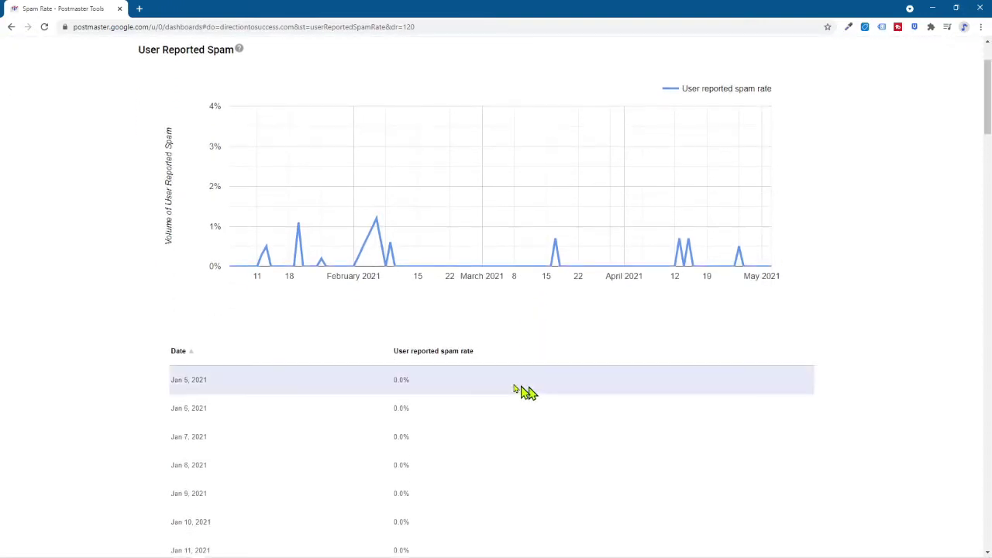
{"action": "scroll", "coordinate": [488, 363], "scroll_direction": "down", "scroll_amount": 2}
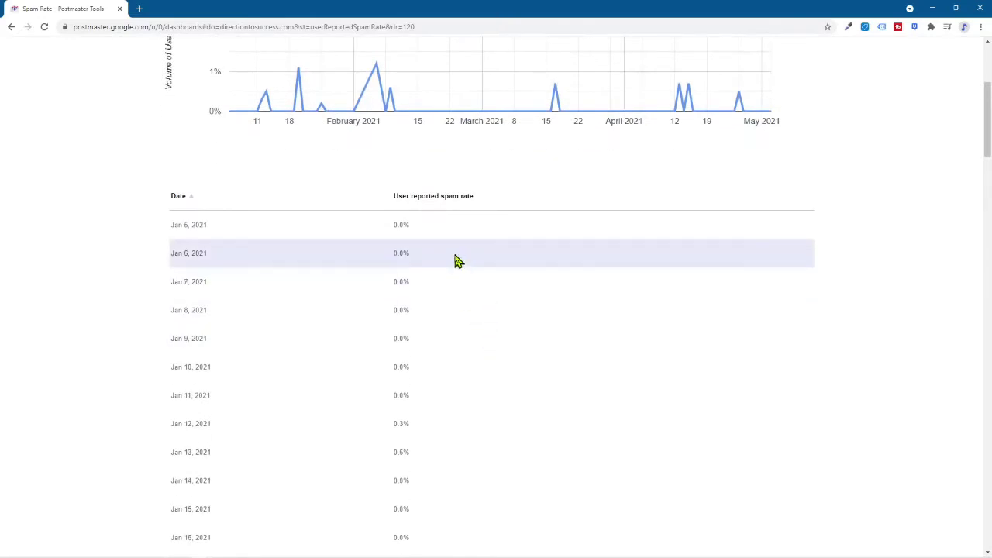
{"action": "scroll", "coordinate": [455, 260], "scroll_direction": "down", "scroll_amount": 1}
{"action": "scroll", "coordinate": [456, 261], "scroll_direction": "down", "scroll_amount": 2}
{"action": "scroll", "coordinate": [469, 394], "scroll_direction": "down", "scroll_amount": 2}
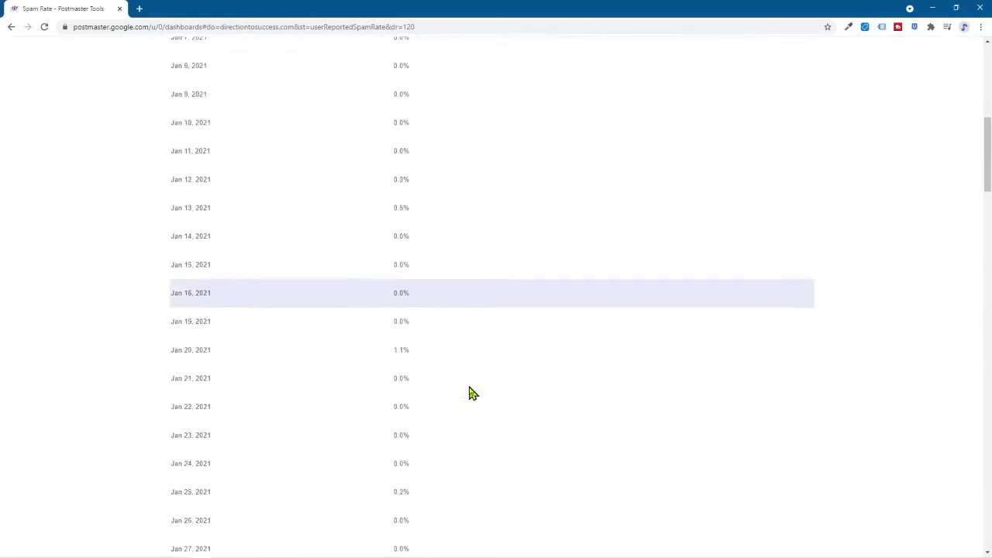
{"action": "scroll", "coordinate": [469, 393], "scroll_direction": "up", "scroll_amount": 7}
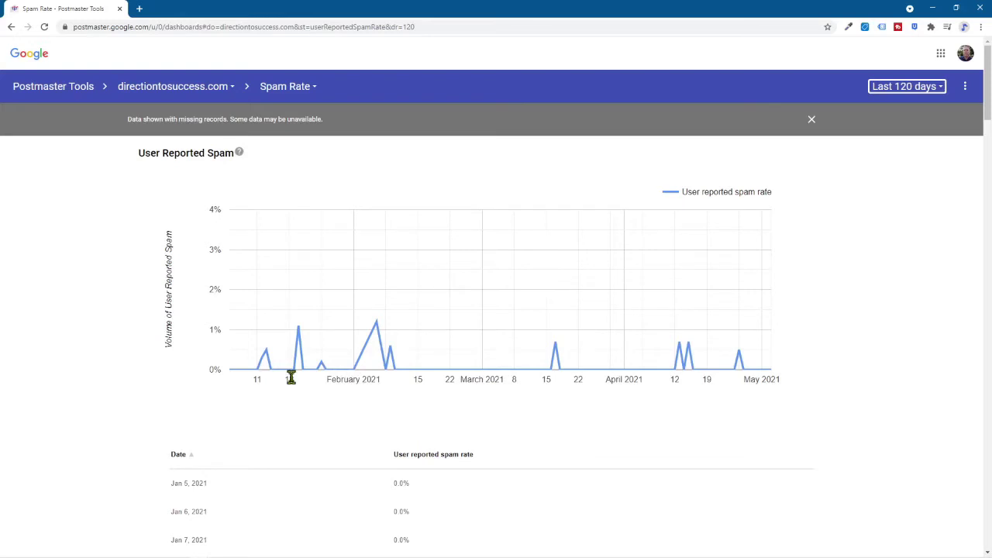
{"action": "mouse_move", "coordinate": [268, 354]}
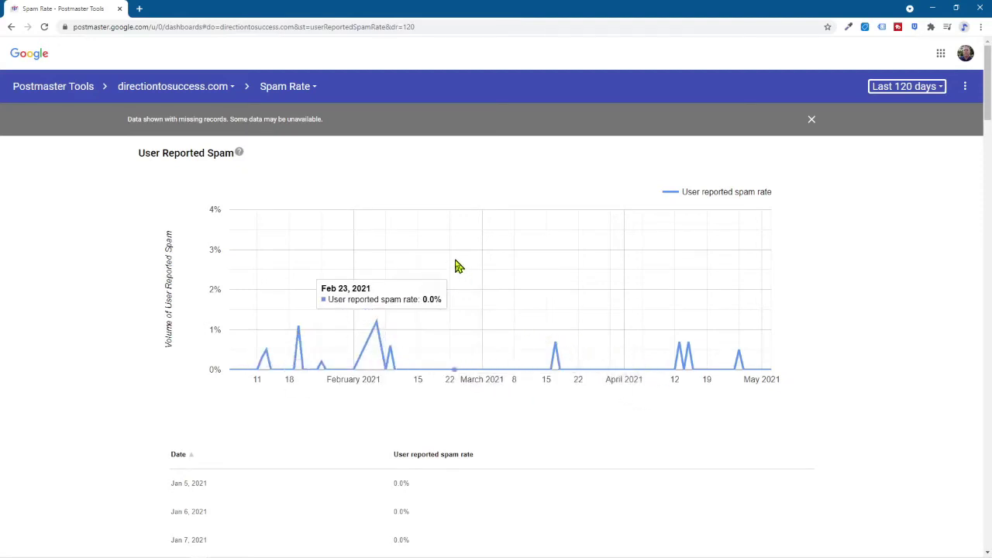
View the IP Reputation report and the Domain Reputation chart for directiontosuccess.com
{"action": "left_click", "coordinate": [313, 88]}
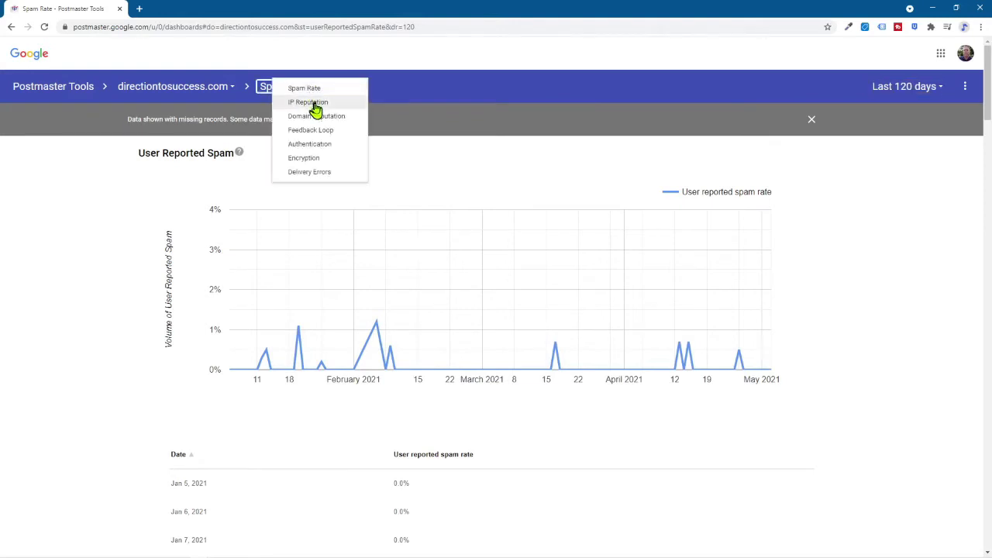
{"action": "left_click", "coordinate": [315, 110]}
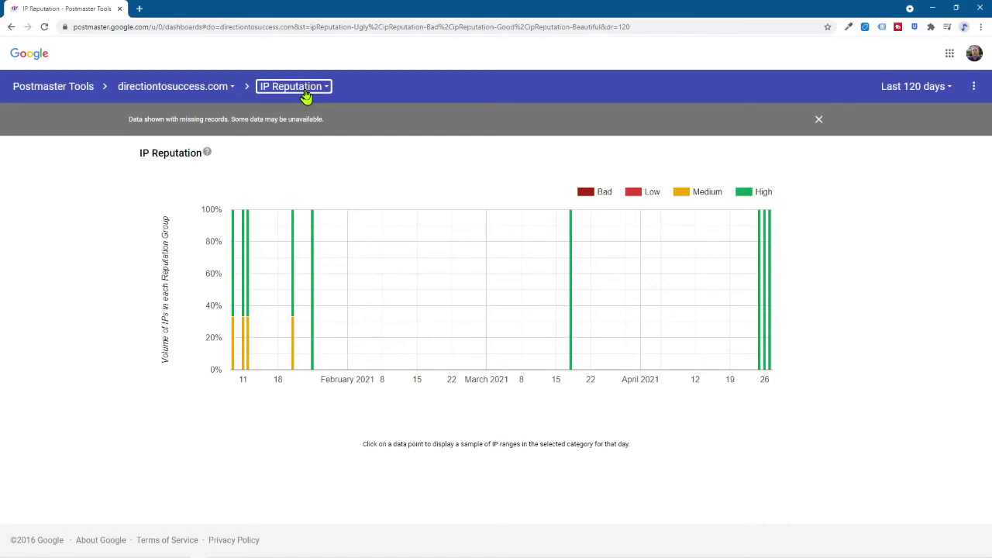
{"action": "left_click", "coordinate": [307, 96]}
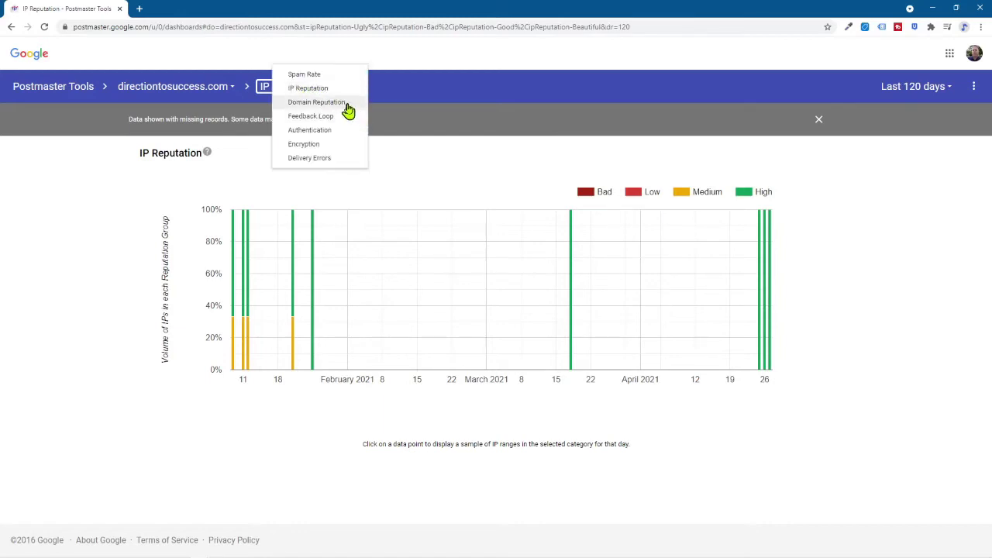
{"action": "left_click", "coordinate": [346, 107]}
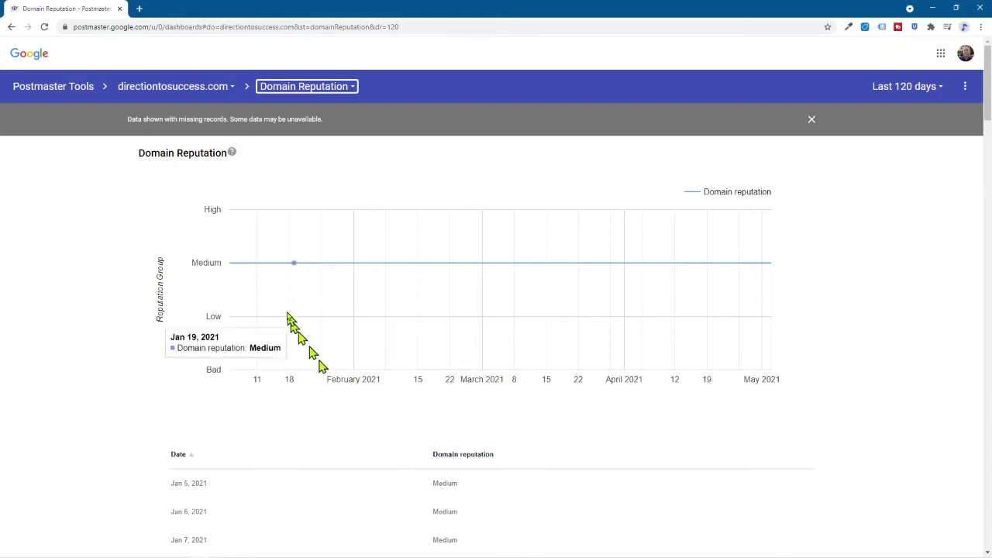
{"action": "mouse_move", "coordinate": [276, 277]}
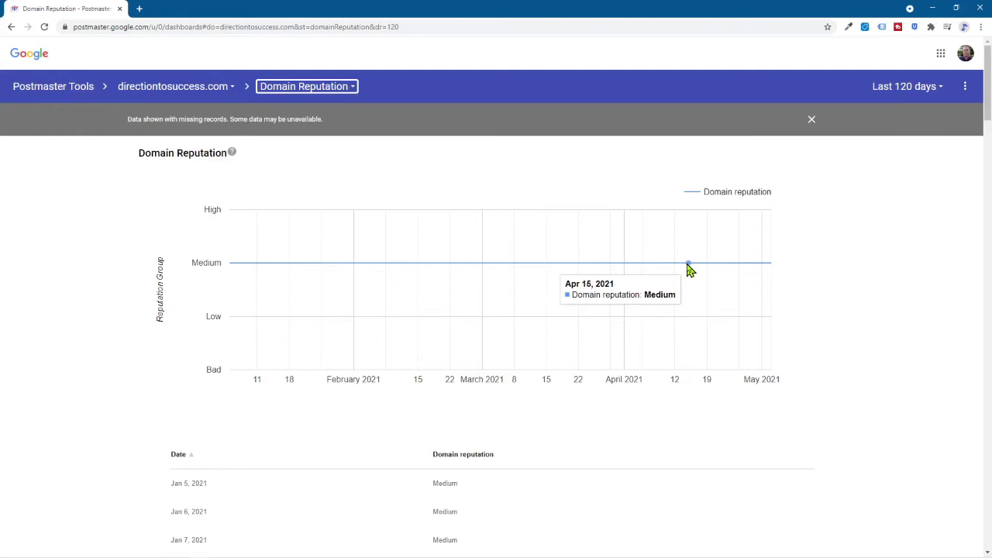
View the Feedback Loop report and the Authentication report for directiontosuccess.com
{"action": "left_click", "coordinate": [330, 87]}
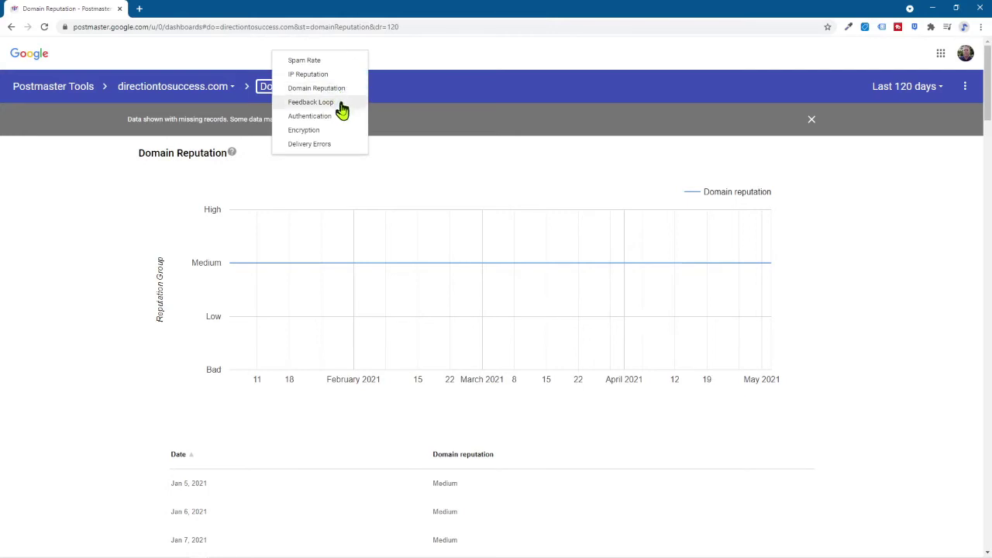
{"action": "left_click", "coordinate": [339, 106]}
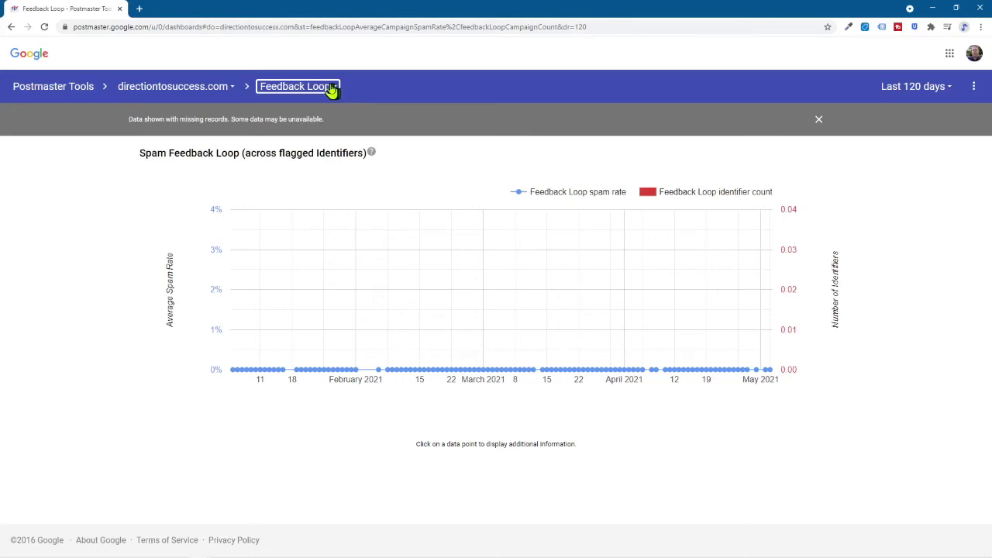
{"action": "left_click", "coordinate": [330, 90]}
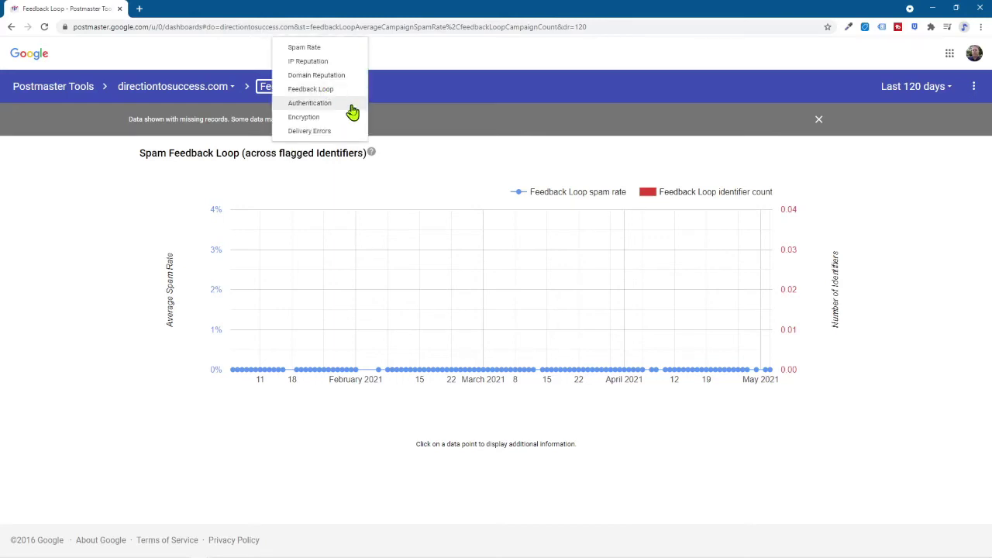
{"action": "left_click", "coordinate": [348, 113]}
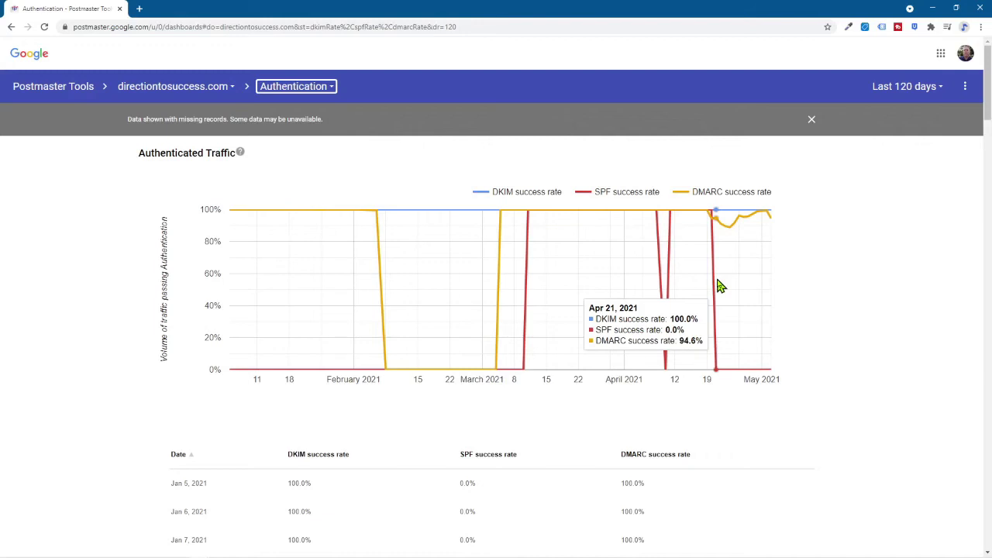
View the Encryption report and inspect the April 8, 2021 data point in the Delivery Errors report
{"action": "left_click", "coordinate": [316, 93]}
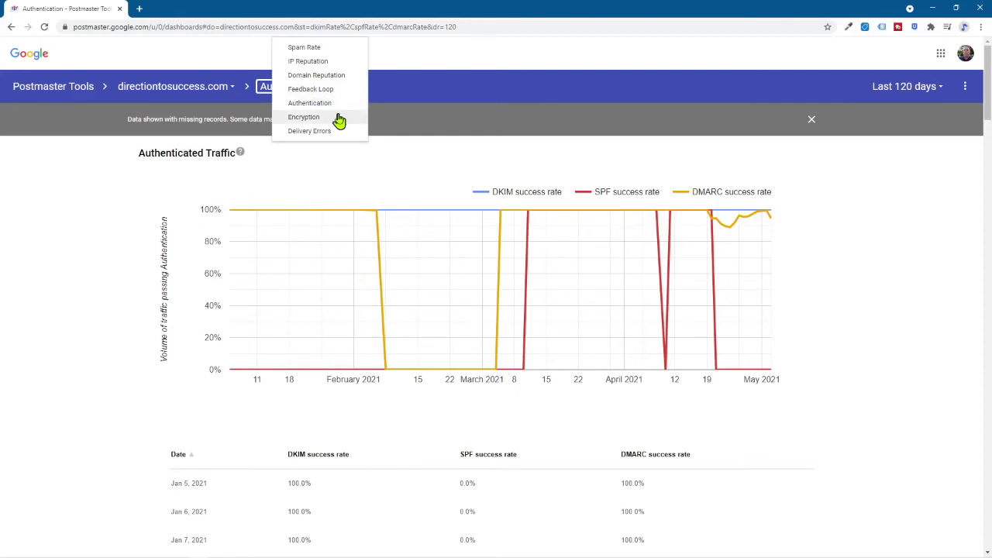
{"action": "left_click", "coordinate": [338, 121]}
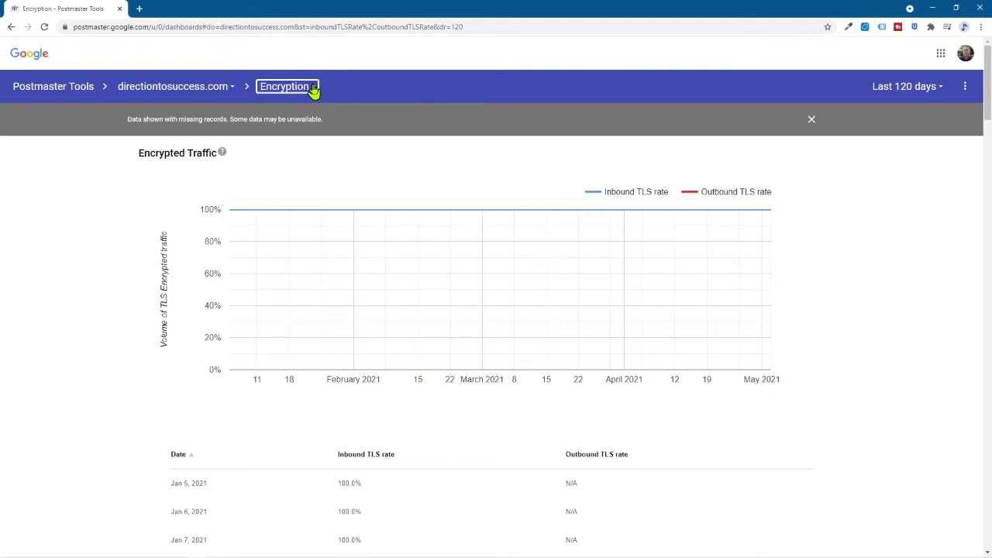
{"action": "left_click", "coordinate": [313, 88]}
{"action": "left_click", "coordinate": [336, 130]}
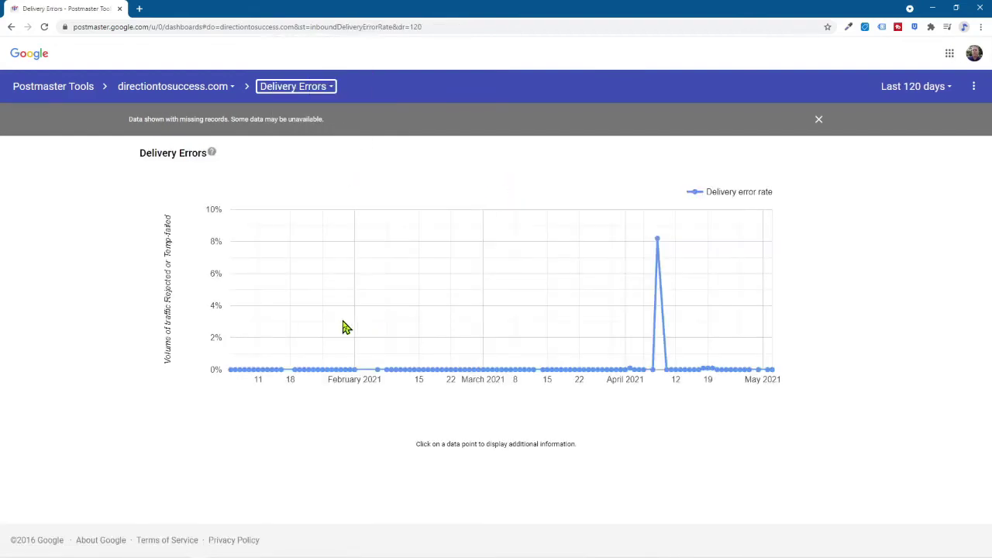
{"action": "mouse_move", "coordinate": [658, 242]}
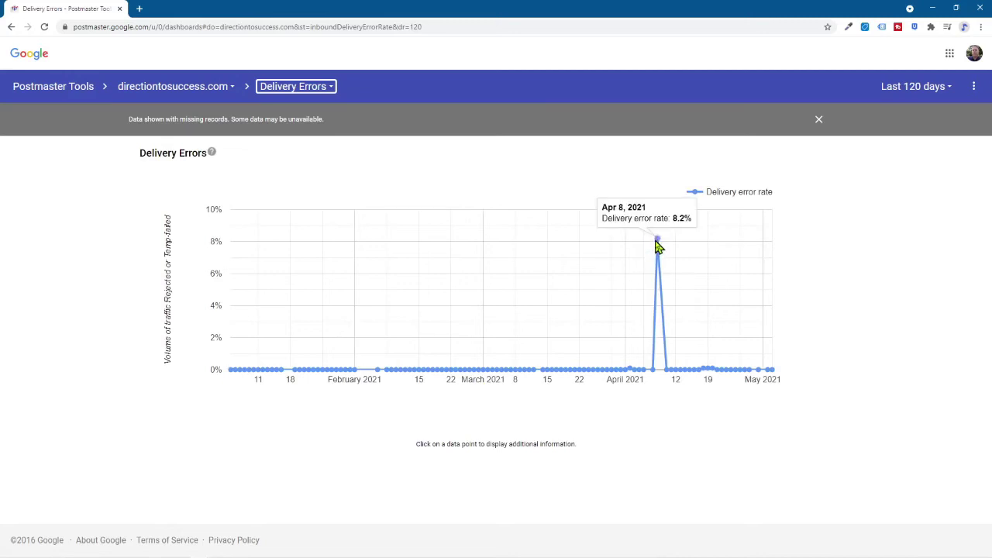
{"action": "left_click", "coordinate": [657, 245]}
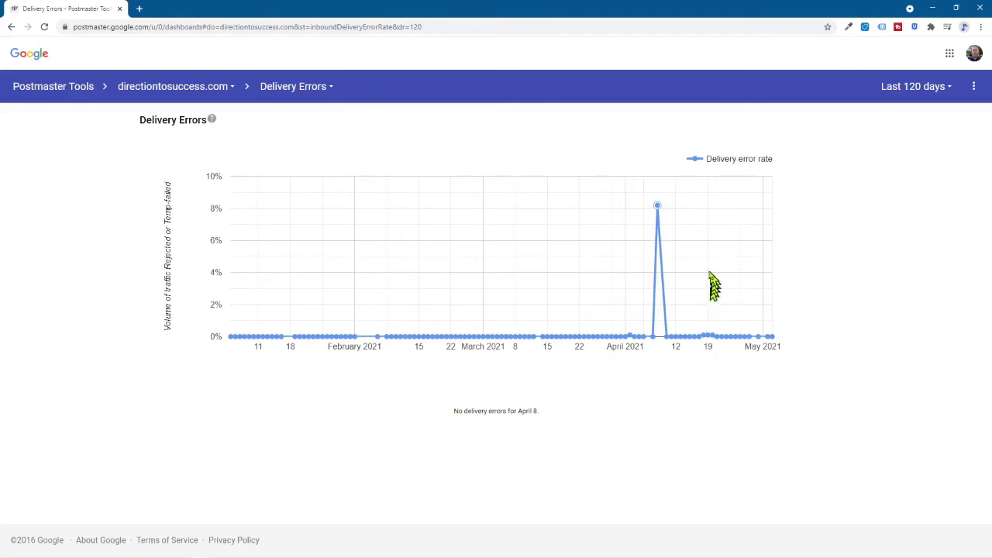
{"action": "mouse_move", "coordinate": [657, 211]}
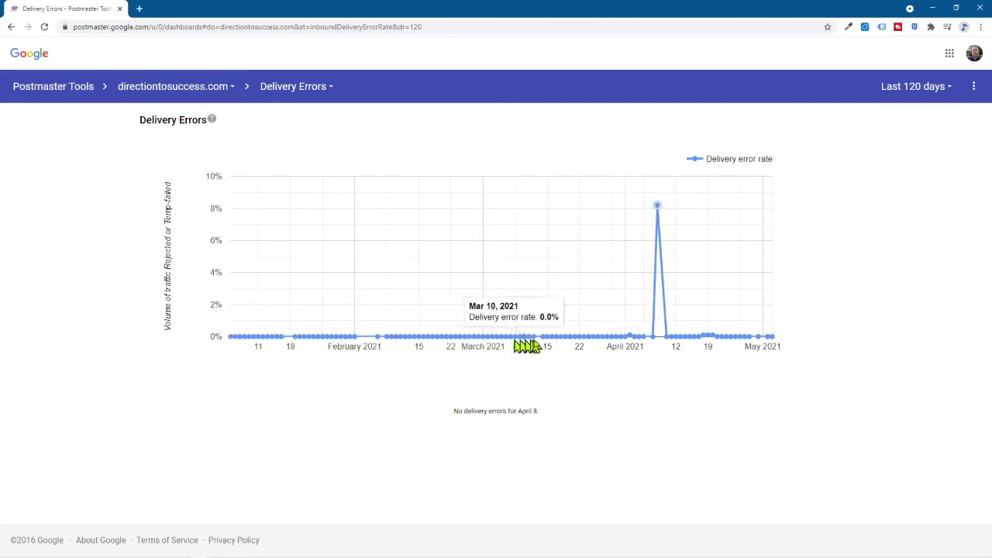
{"action": "mouse_move", "coordinate": [658, 205]}
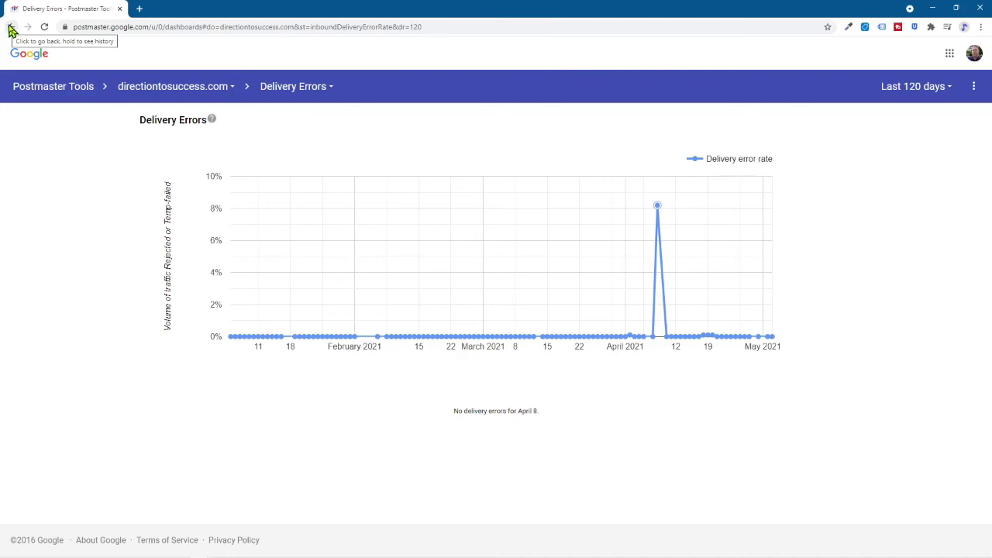
Return to the domain list and add havingsuccessonline.com as another email authentication domain
{"action": "left_click", "coordinate": [81, 92]}
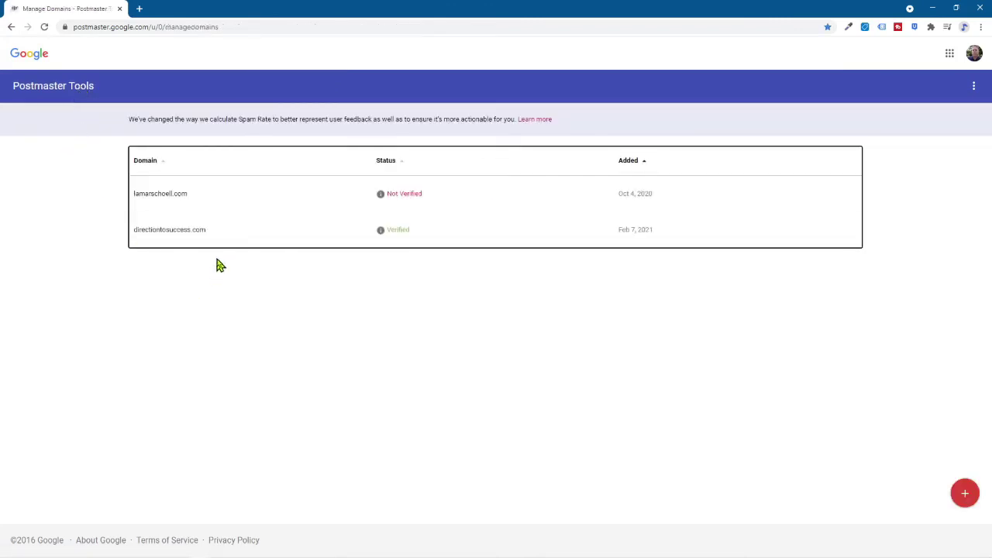
{"action": "left_click", "coordinate": [963, 496]}
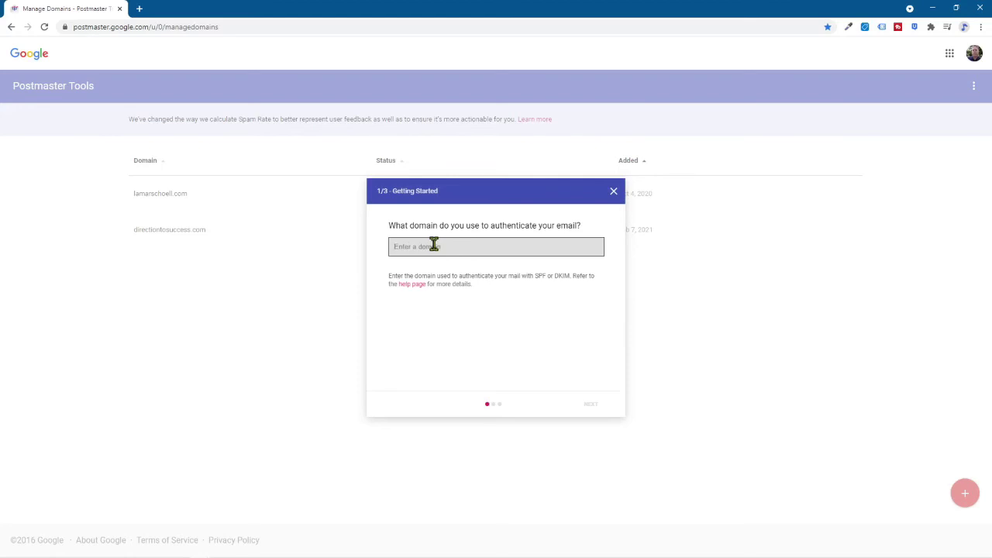
{"action": "type", "text": "hav"}
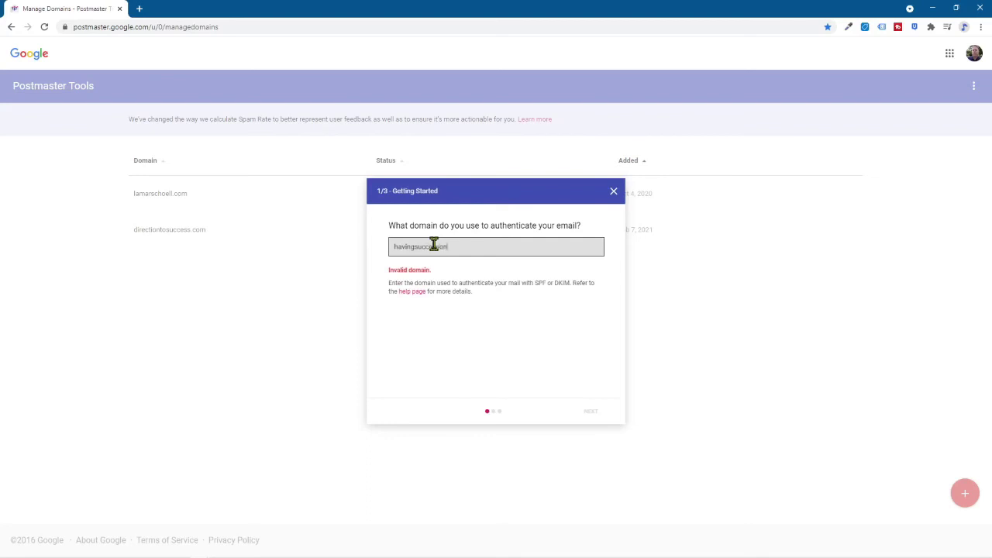
{"action": "type", "text": "ingsuccess.online.com"}
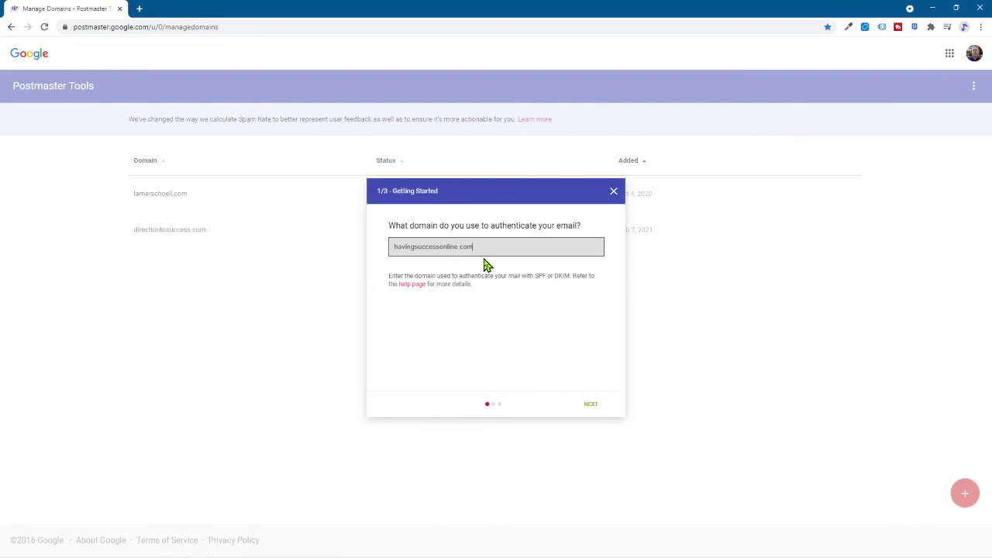
{"action": "left_click", "coordinate": [591, 406]}
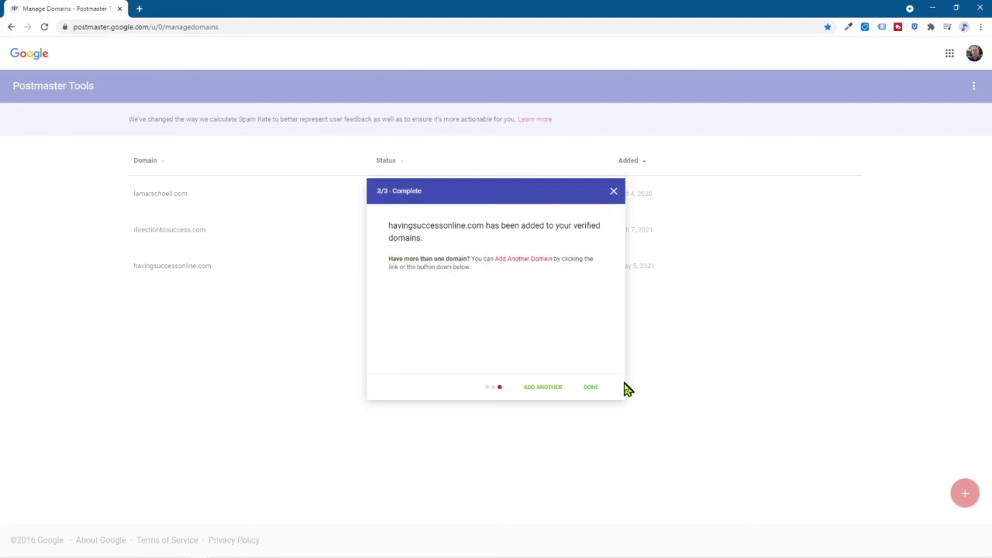
{"action": "left_click", "coordinate": [588, 390]}
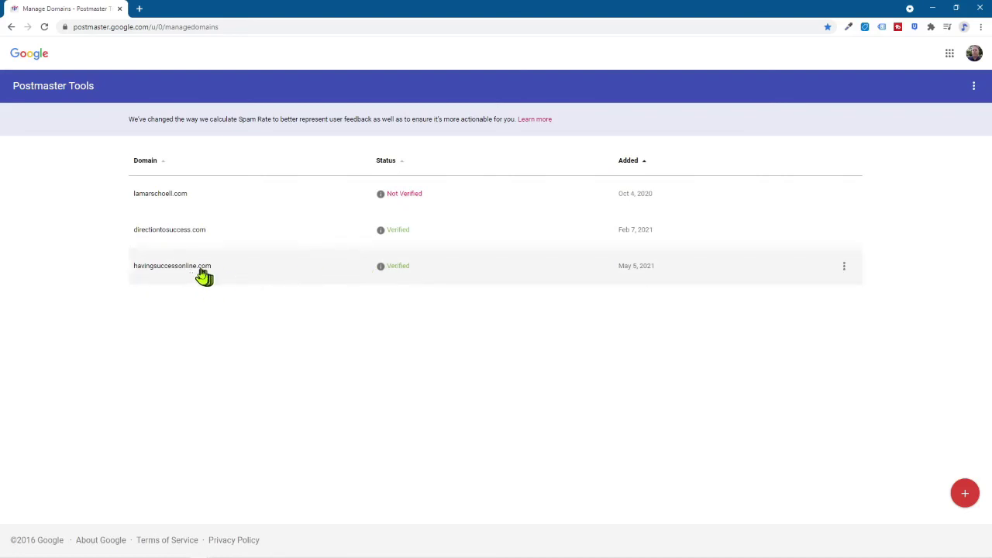
Open the reports for havingsuccessonline.com and check its Spam Rate and Domain Reputation
{"action": "left_click", "coordinate": [202, 274]}
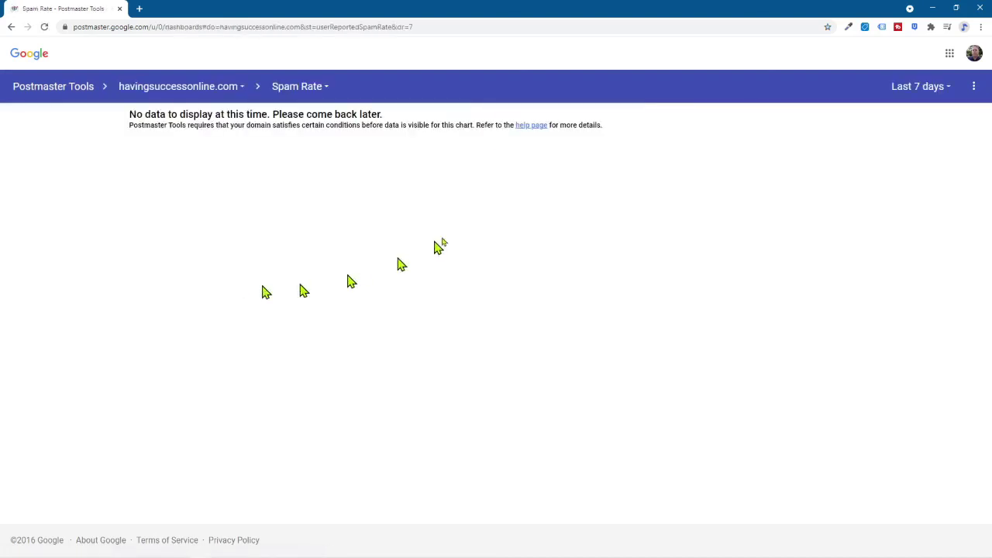
{"action": "left_click", "coordinate": [310, 90]}
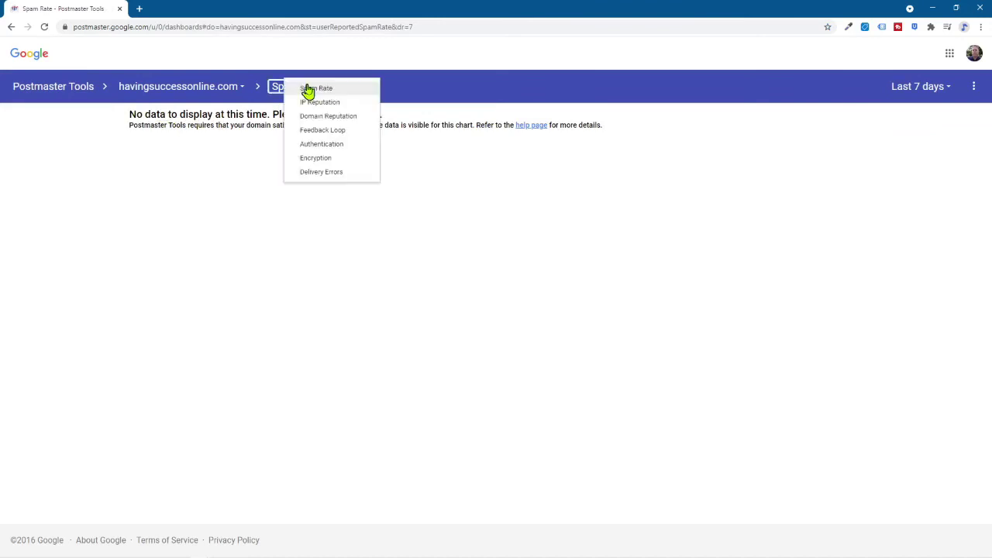
{"action": "left_click", "coordinate": [338, 120]}
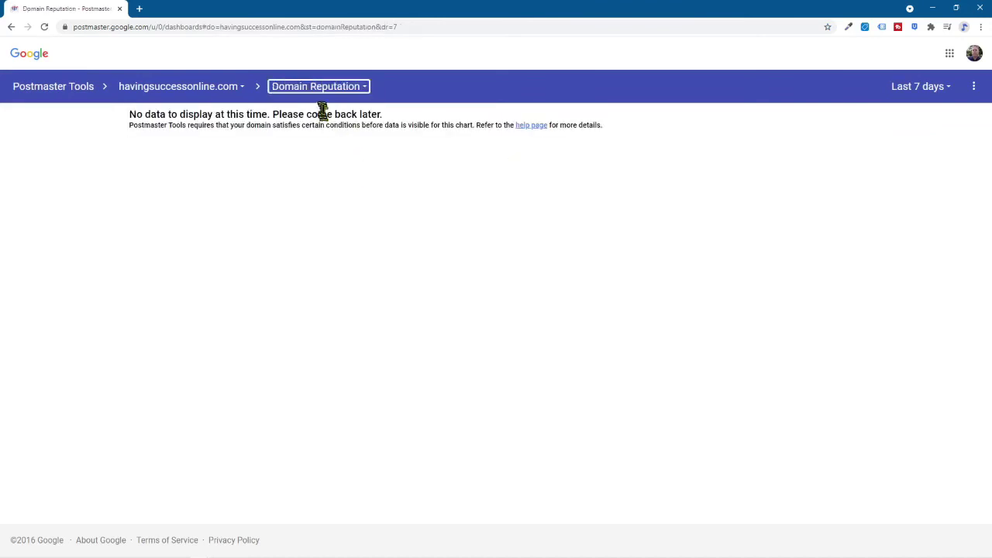
{"action": "left_click", "coordinate": [321, 89]}
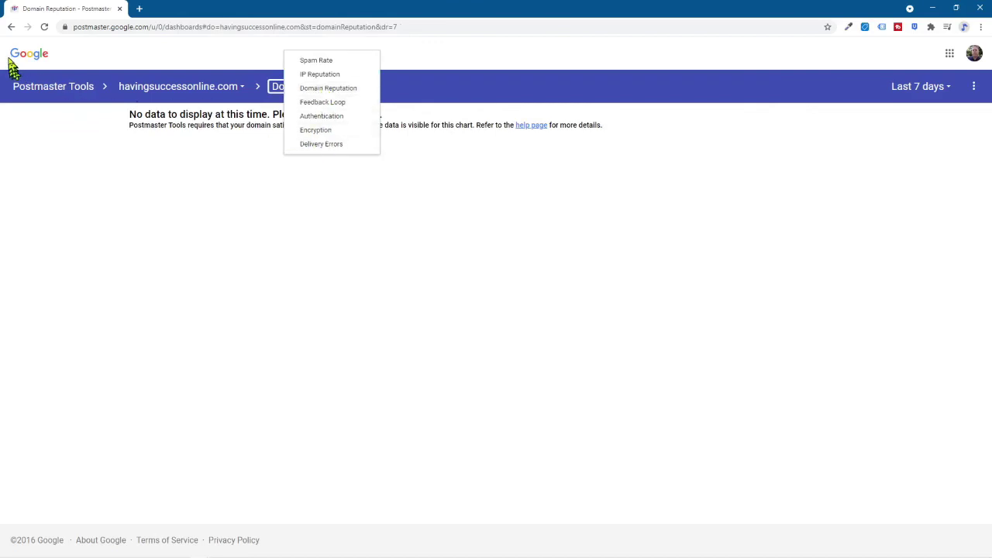
{"action": "left_click", "coordinate": [12, 27]}
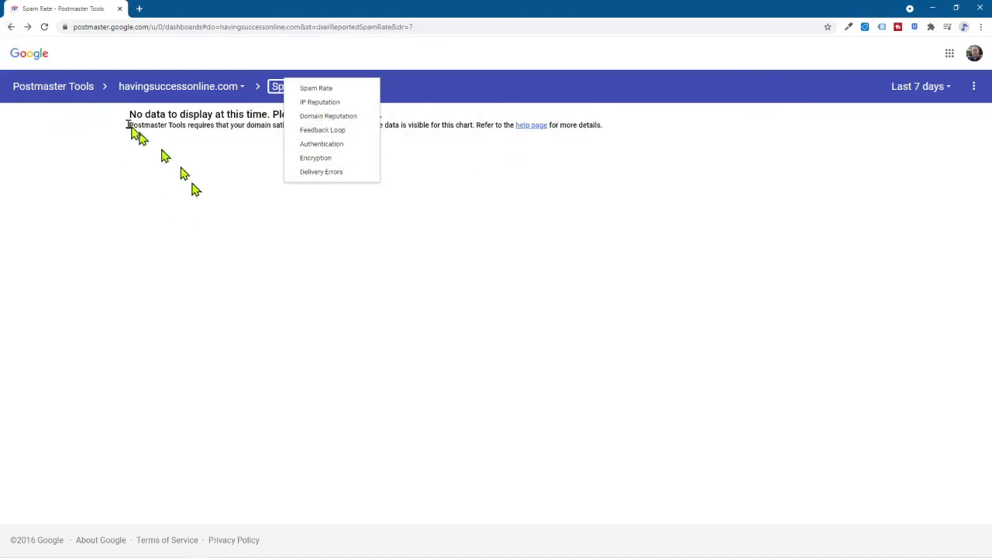
Set the havingsuccessonline.com reports to the last 120 days and check its IP Reputation and Spam Rate
{"action": "left_click", "coordinate": [927, 93]}
{"action": "left_click", "coordinate": [929, 147]}
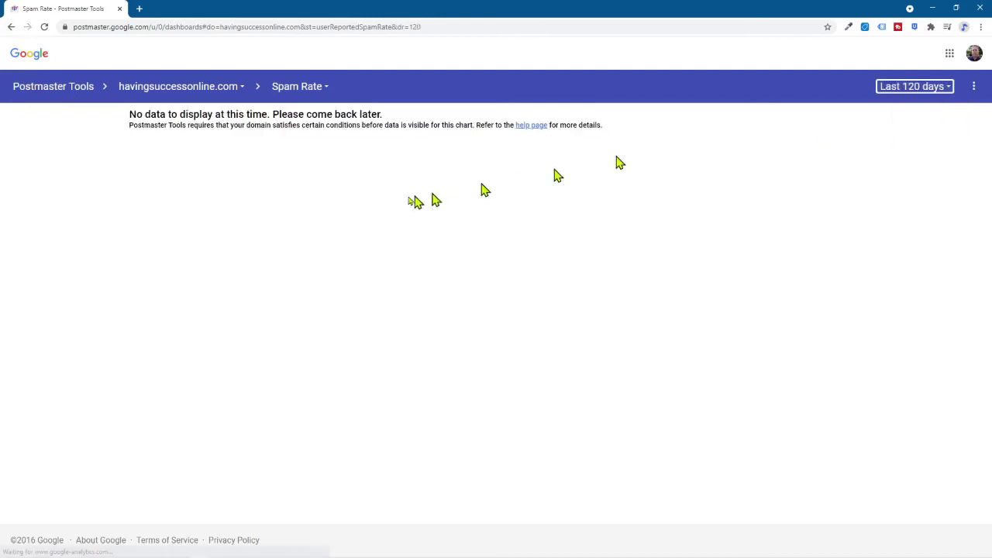
{"action": "left_click", "coordinate": [288, 90]}
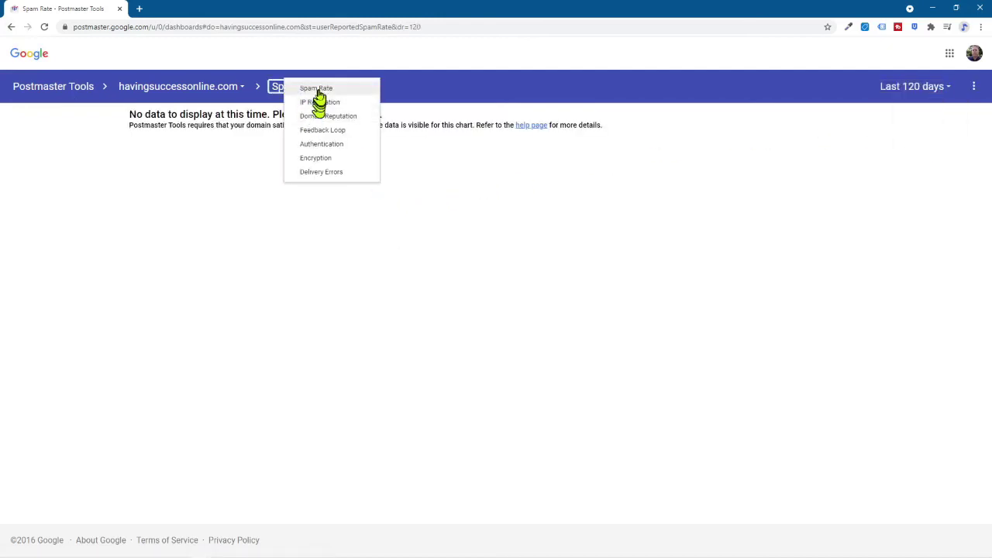
{"action": "left_click", "coordinate": [319, 103]}
{"action": "left_click", "coordinate": [317, 93]}
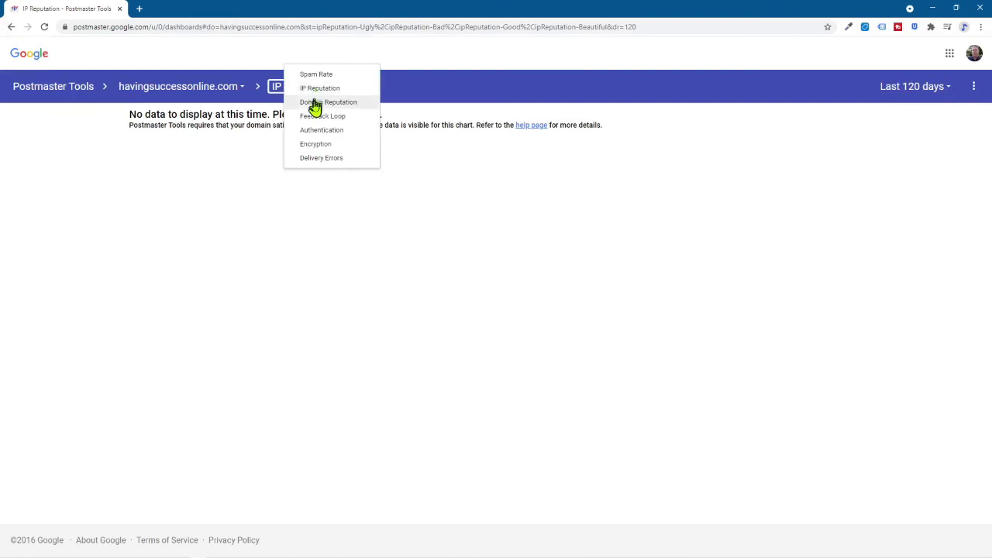
{"action": "left_click", "coordinate": [316, 77]}
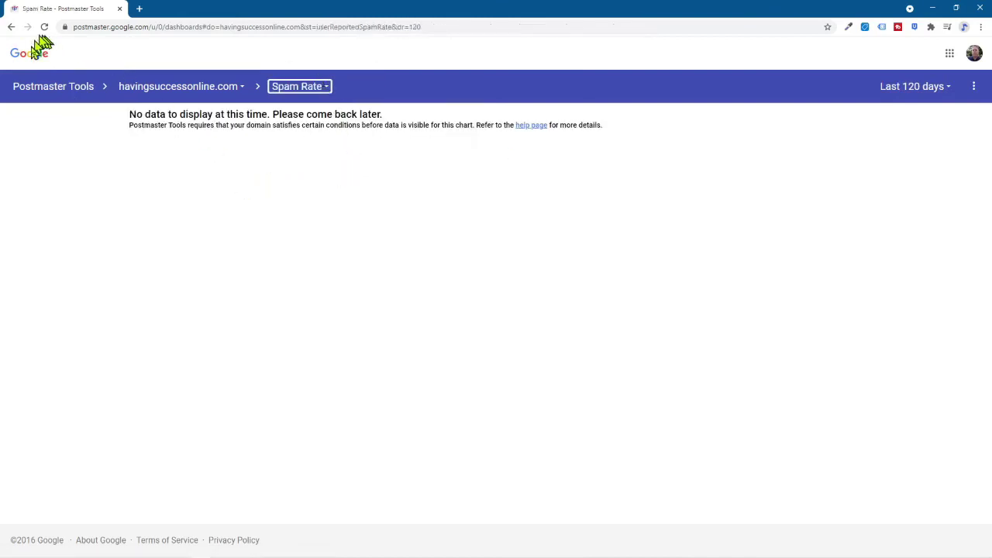
{"action": "left_click", "coordinate": [10, 26]}
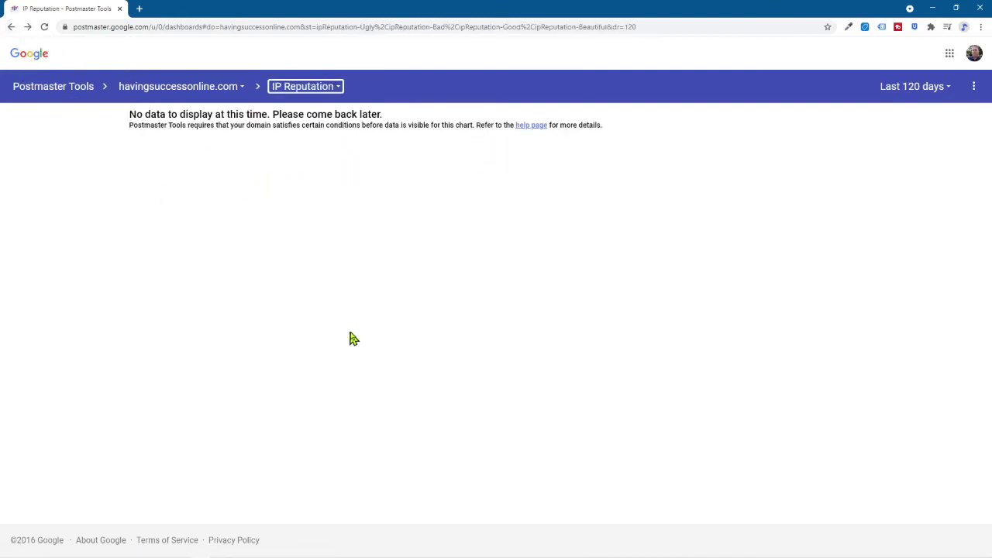
{"action": "left_click", "coordinate": [10, 27]}
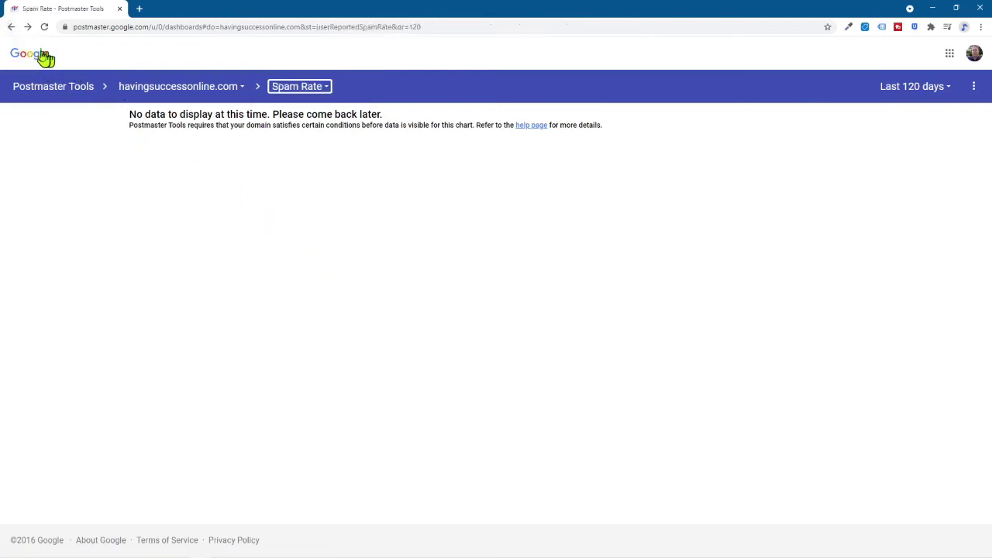
Add the owner's personal-name domain ending in online.com, and select its TXT verification record before closing the setup without verifying
{"action": "left_click", "coordinate": [46, 93]}
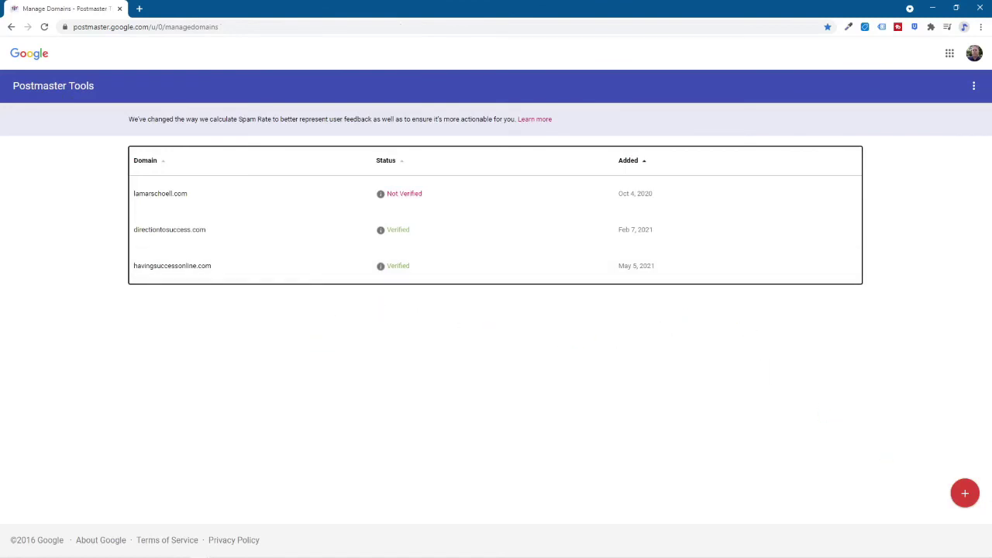
{"action": "left_click", "coordinate": [965, 493]}
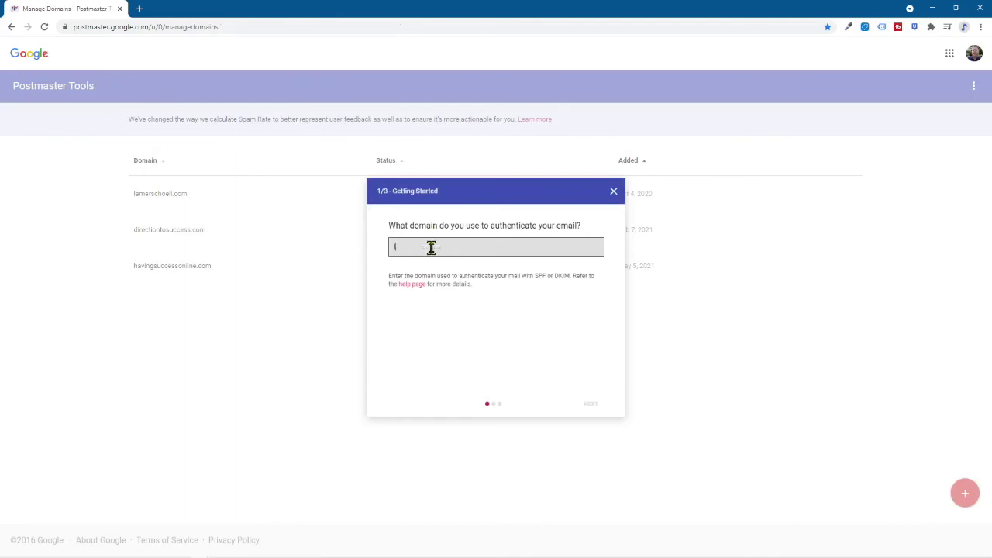
{"action": "type", "text": "lamar"}
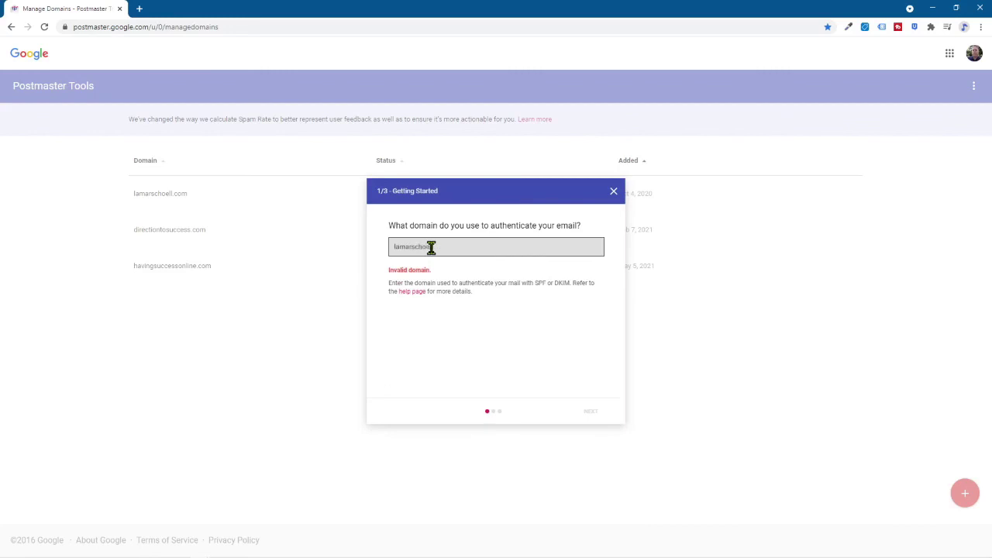
{"action": "type", "text": "schoollonline.com"}
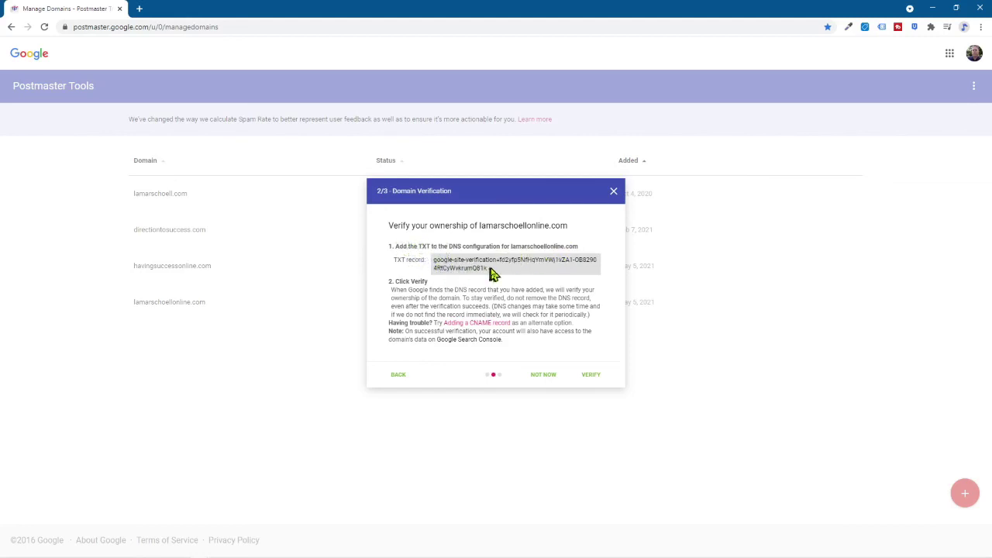
{"action": "triple_click", "coordinate": [433, 265]}
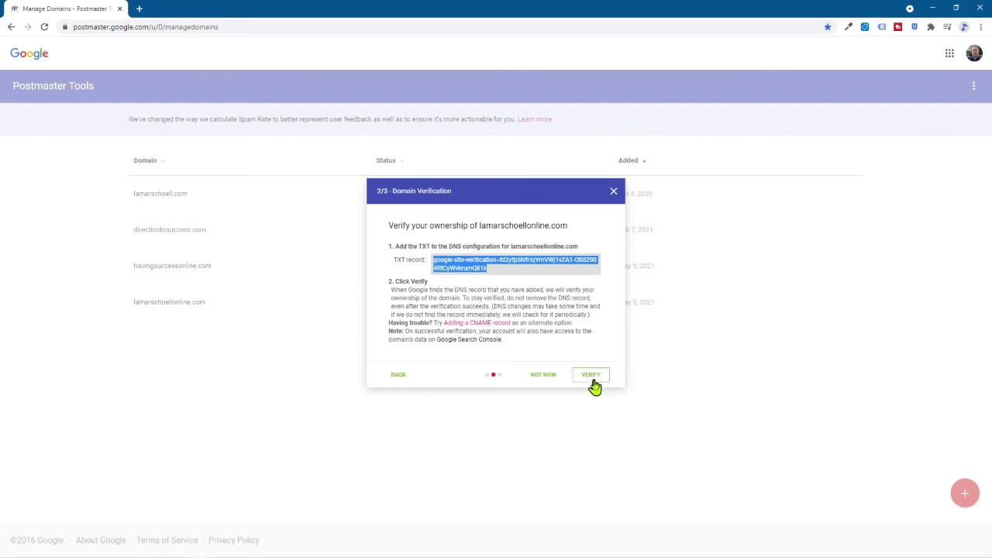
{"action": "left_click", "coordinate": [614, 191]}
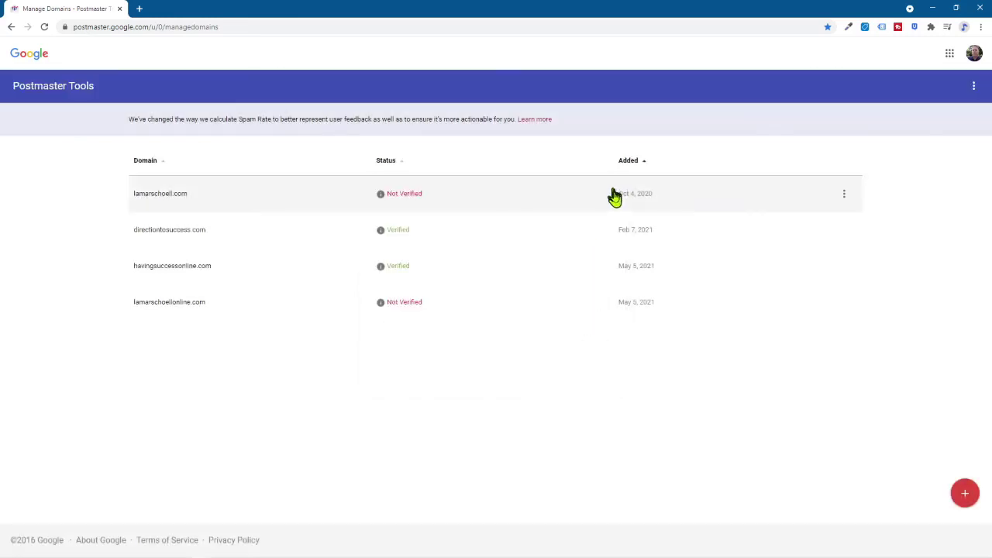